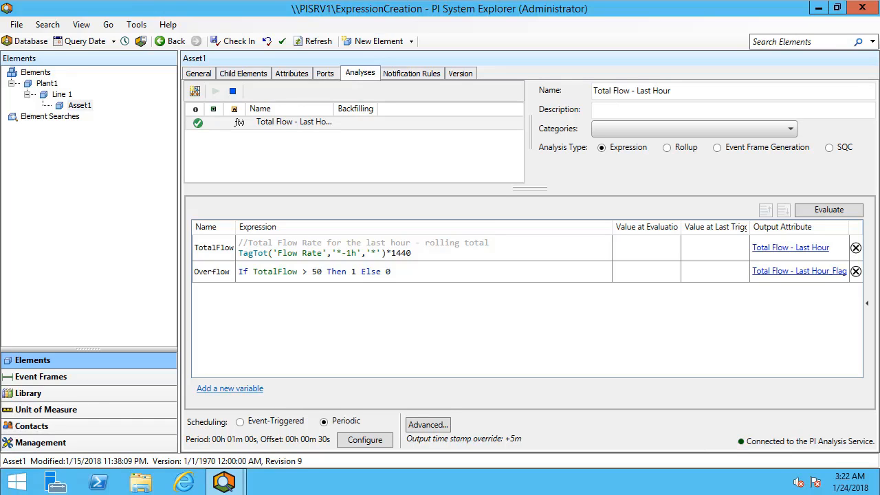
Convert Asset1 to an element template, substituting the %Element%.%Attribute%.%ID% point name for all three attributes and including tag creation.
{"action": "left_click", "coordinate": [78, 106]}
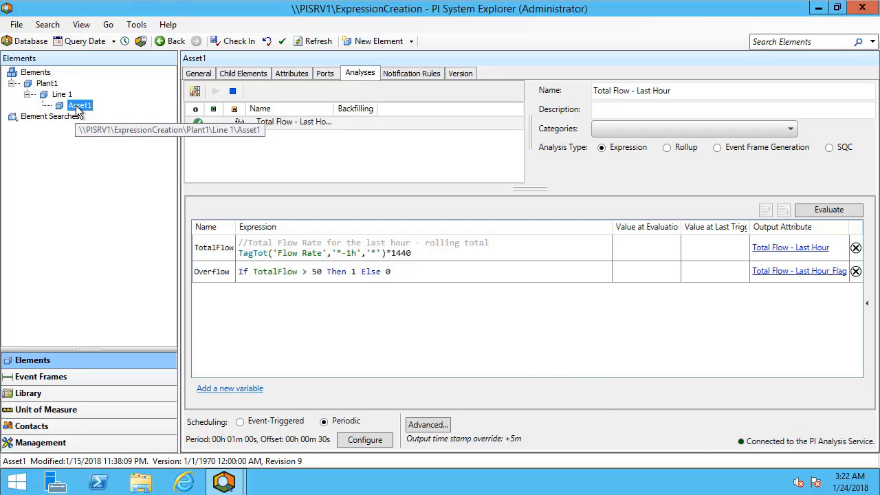
{"action": "right_click", "coordinate": [78, 110]}
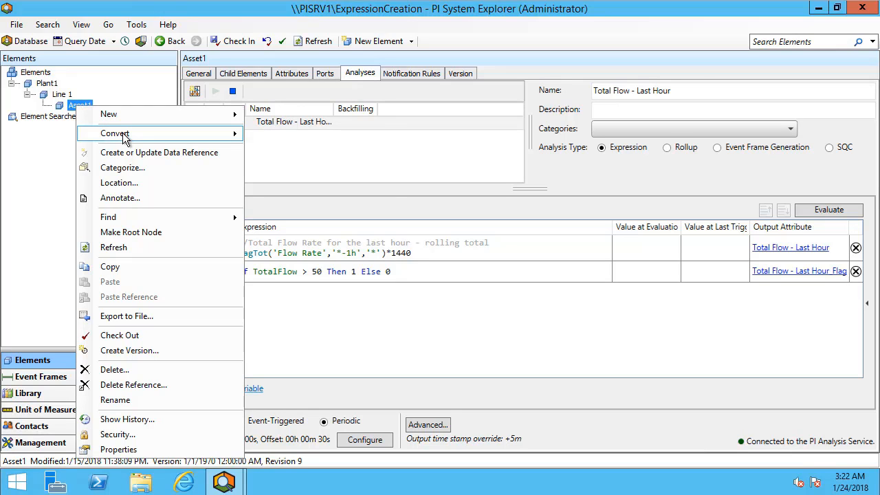
{"action": "mouse_move", "coordinate": [157, 141]}
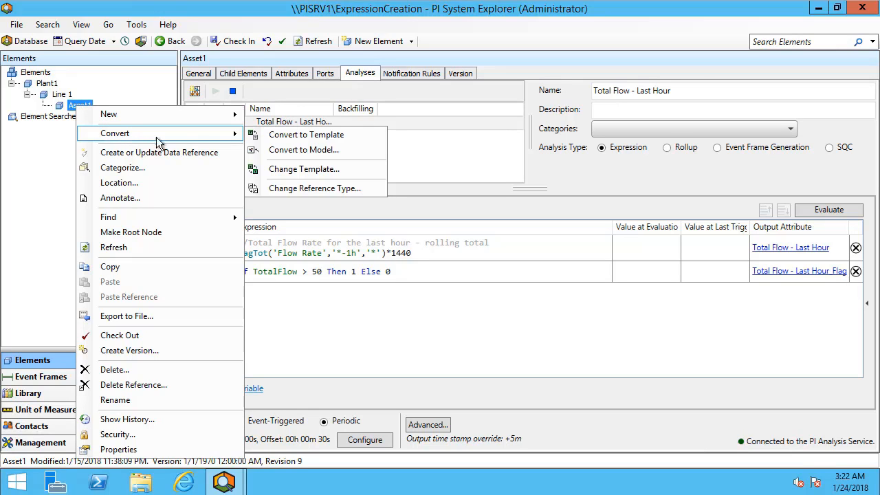
{"action": "left_click", "coordinate": [295, 136]}
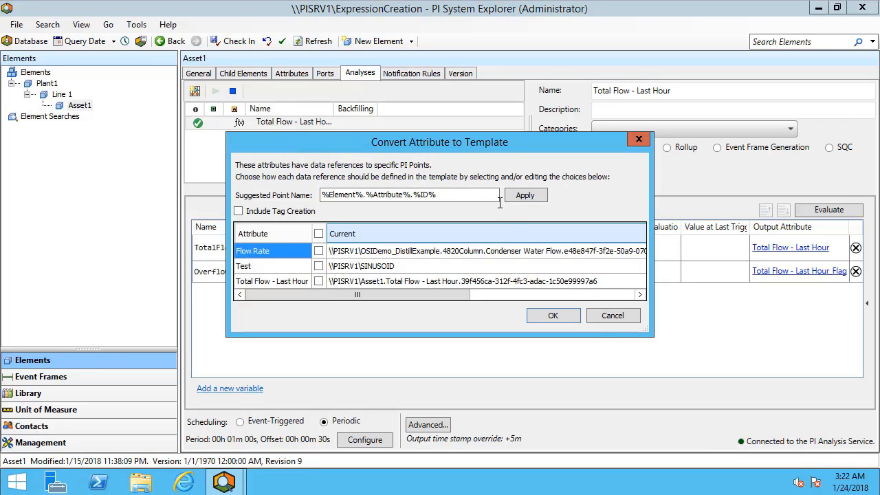
{"action": "left_click_drag", "start_coordinate": [646, 334], "coordinate": [687, 391]}
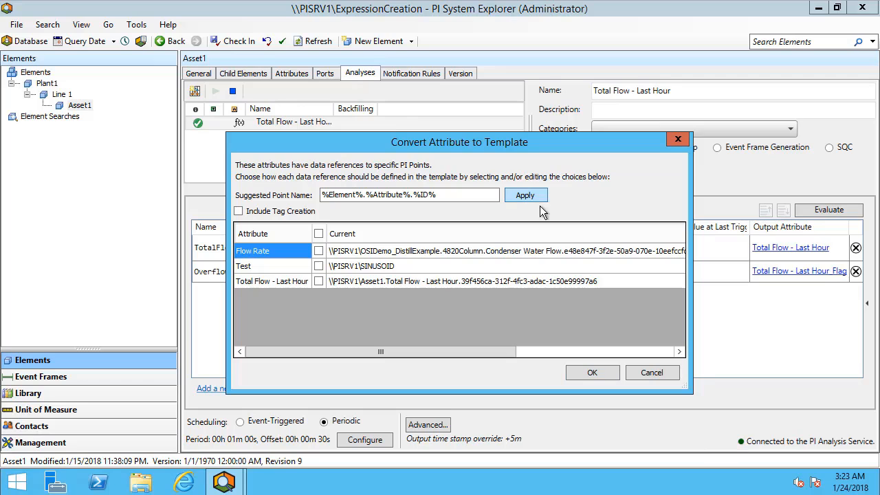
{"action": "left_click_drag", "start_coordinate": [491, 349], "coordinate": [629, 338]}
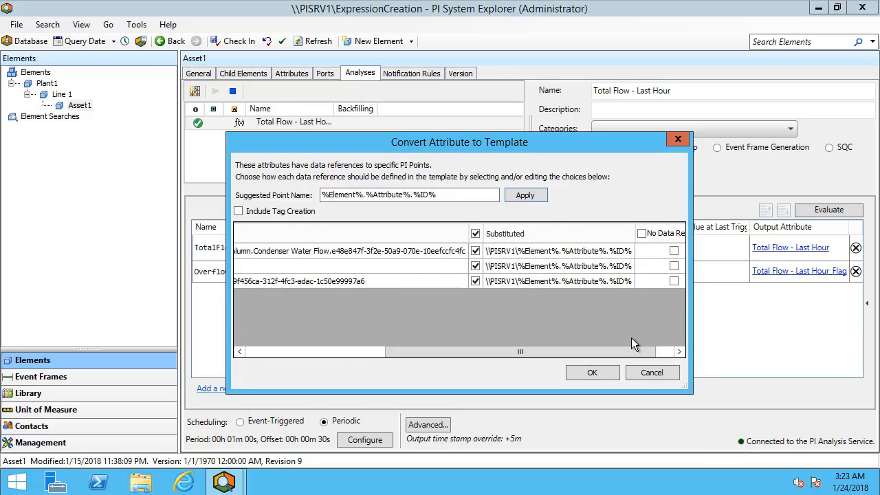
{"action": "left_click_drag", "start_coordinate": [631, 349], "coordinate": [649, 350]}
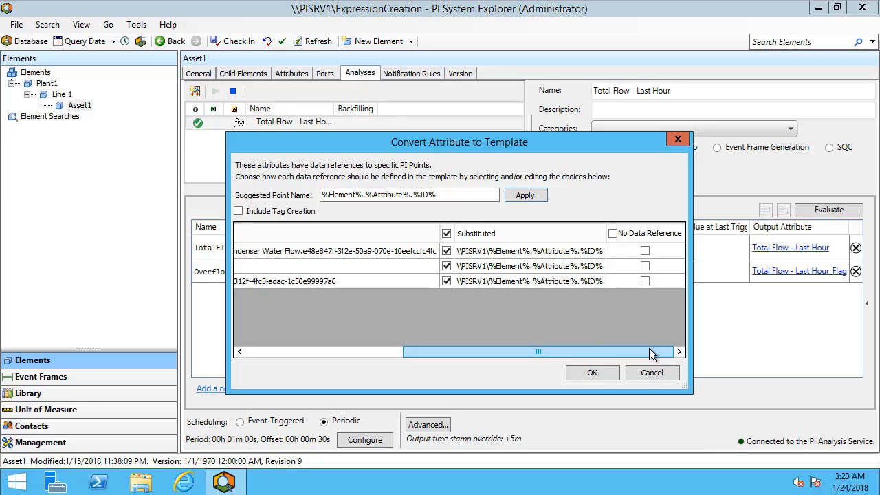
{"action": "left_click", "coordinate": [237, 211]}
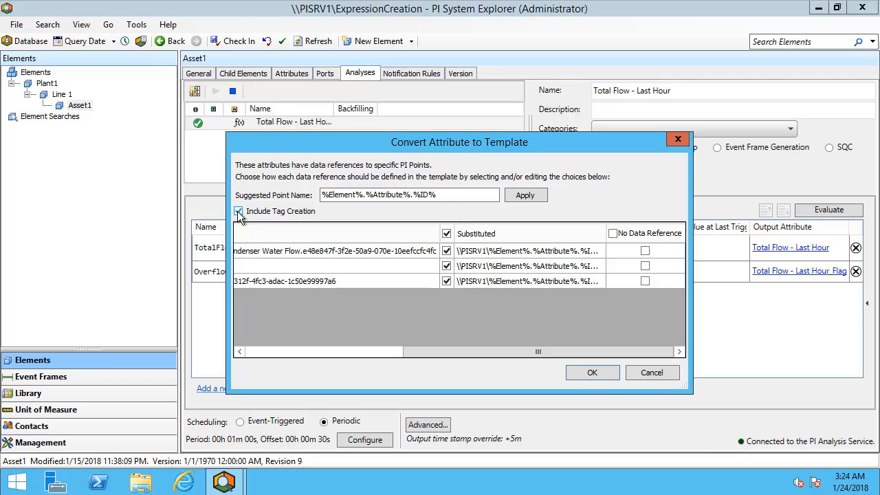
{"action": "left_click", "coordinate": [601, 374]}
Review Asset1's attributes and general properties to examine how they relate to the template.
{"action": "left_click", "coordinate": [290, 73]}
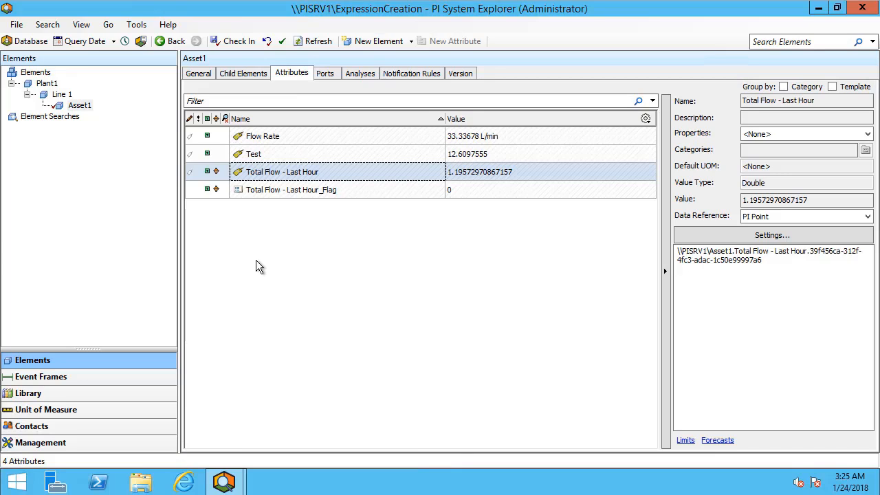
{"action": "left_click", "coordinate": [191, 74]}
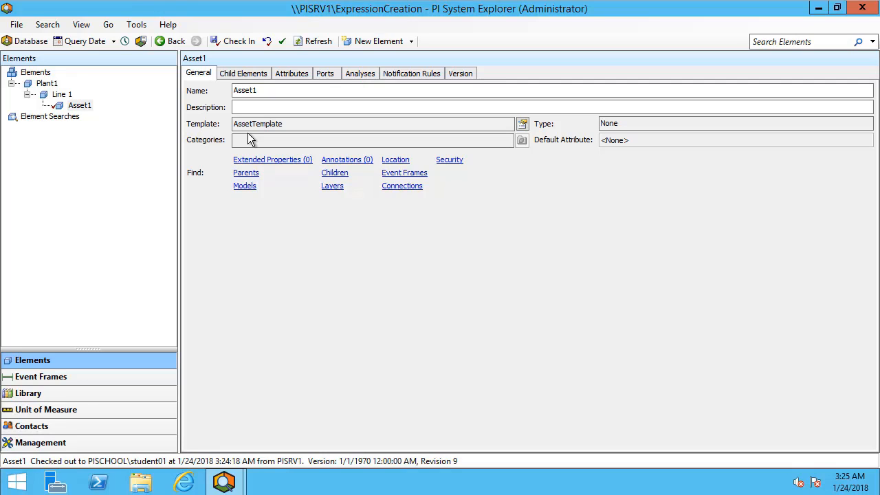
{"action": "left_click", "coordinate": [299, 76]}
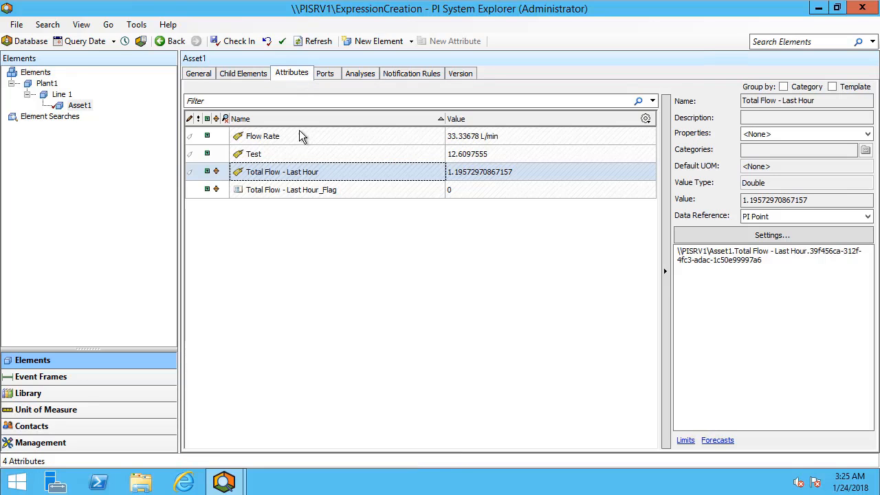
{"action": "right_click", "coordinate": [268, 226]}
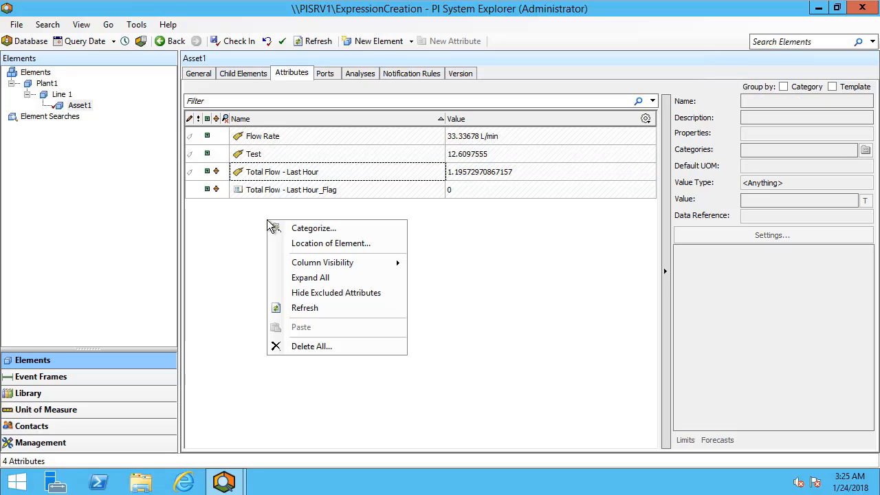
Go to the template behind Asset1's Total Flow - Last Hour analysis.
{"action": "left_click", "coordinate": [358, 74]}
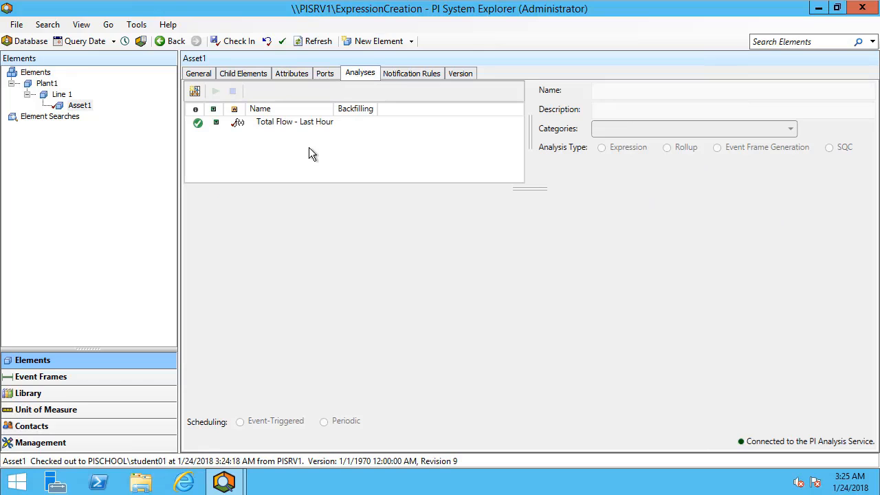
{"action": "right_click", "coordinate": [218, 128]}
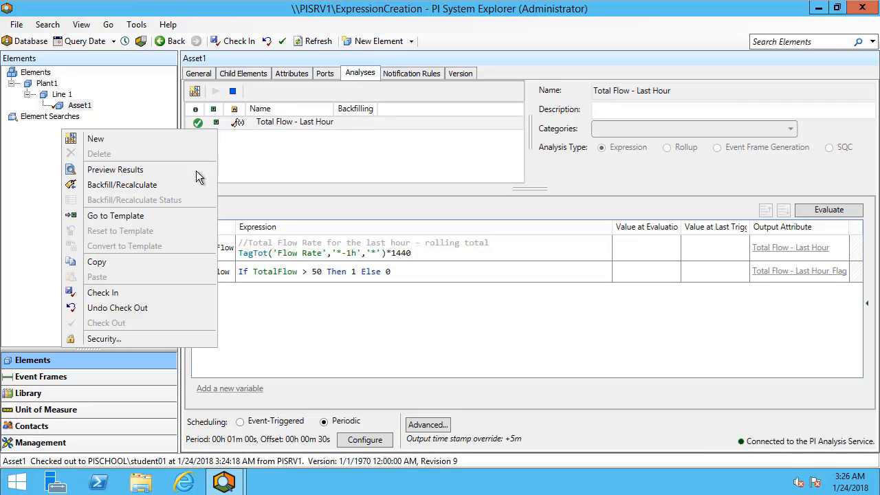
{"action": "left_click", "coordinate": [173, 215]}
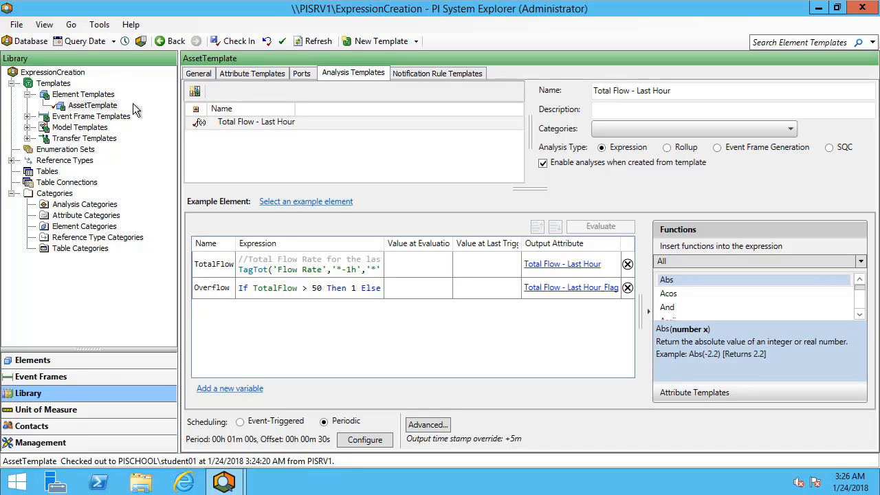
Select Asset1 as the analysis template's example element and evaluate its expressions.
{"action": "left_click", "coordinate": [322, 205]}
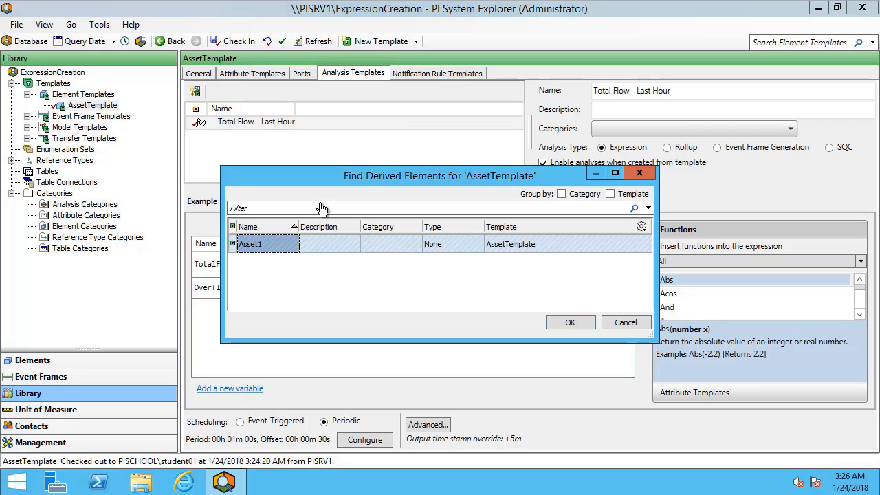
{"action": "left_click", "coordinate": [580, 324]}
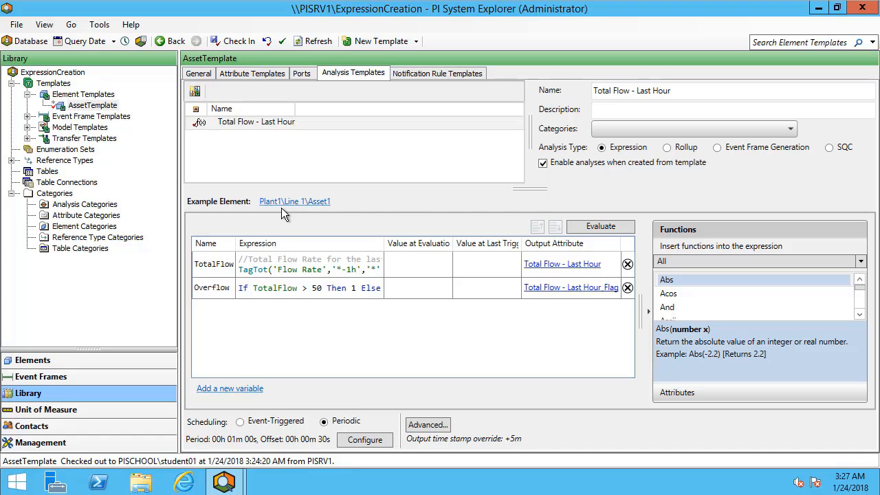
{"action": "left_click", "coordinate": [609, 226]}
Add a child element under Line 1 based on AssetTemplate, using the Parent-Child reference type.
{"action": "left_click", "coordinate": [95, 361]}
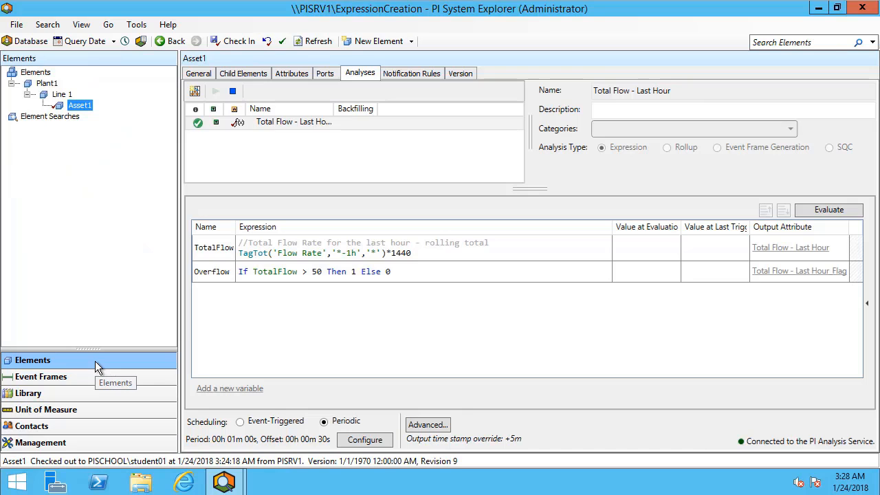
{"action": "right_click", "coordinate": [59, 94]}
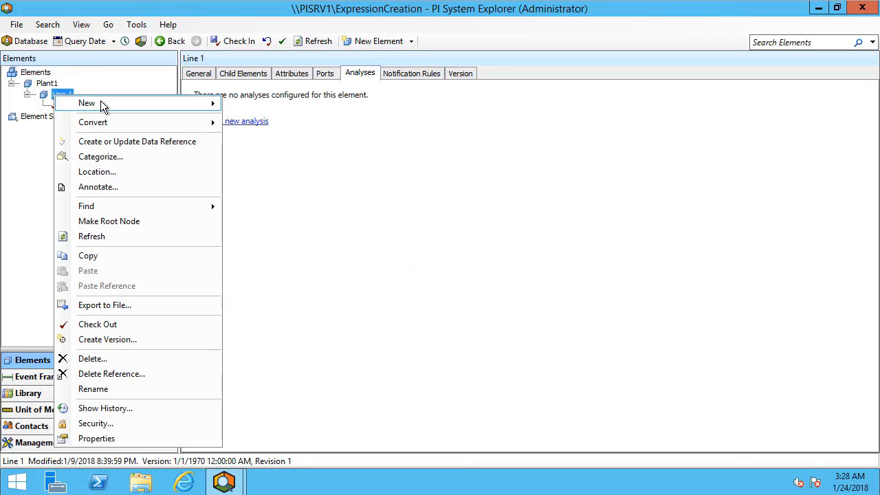
{"action": "mouse_move", "coordinate": [108, 105]}
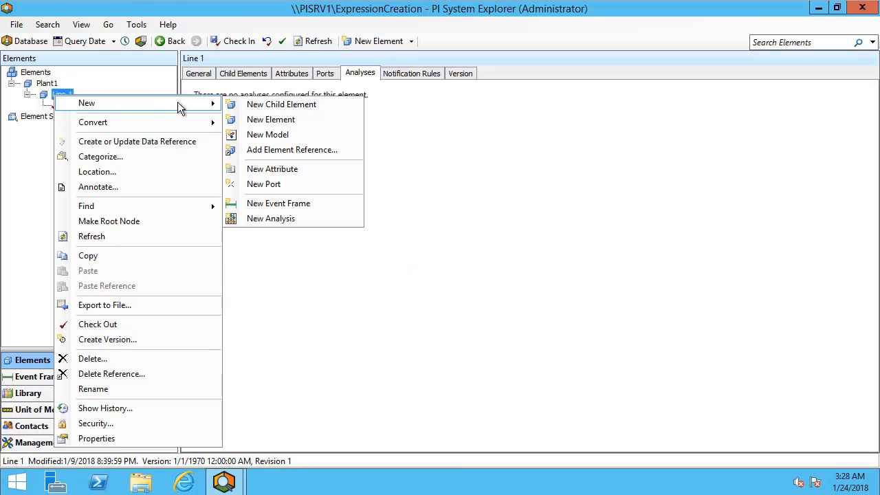
{"action": "left_click", "coordinate": [279, 109]}
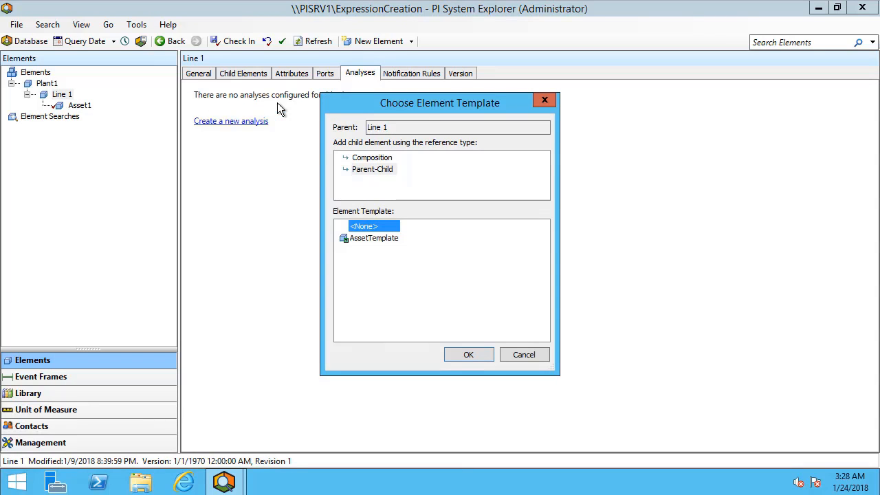
{"action": "left_click", "coordinate": [369, 238]}
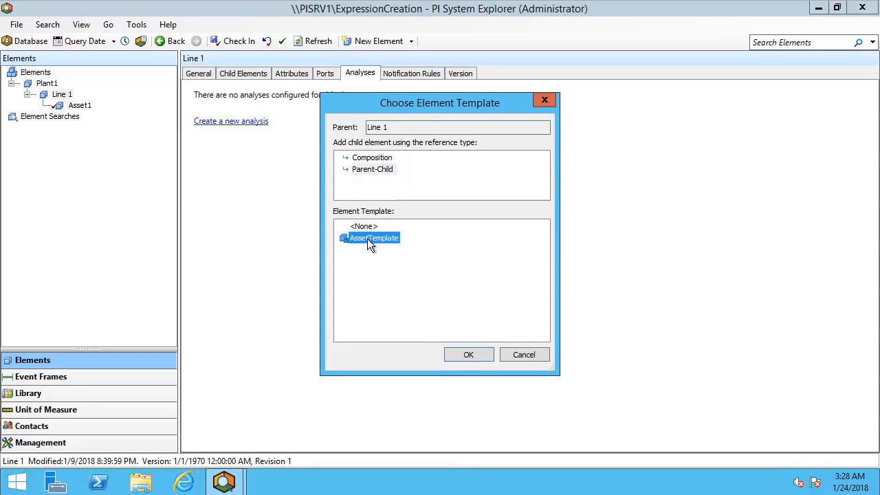
{"action": "left_click", "coordinate": [464, 355]}
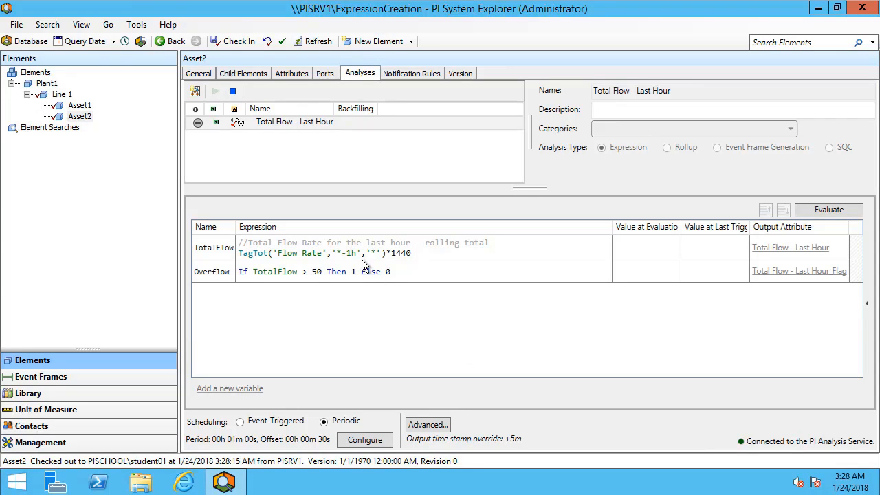
Create the PI points for Asset2's Flow Rate, Test and Total Flow - Last Hour attributes.
{"action": "left_click", "coordinate": [299, 74]}
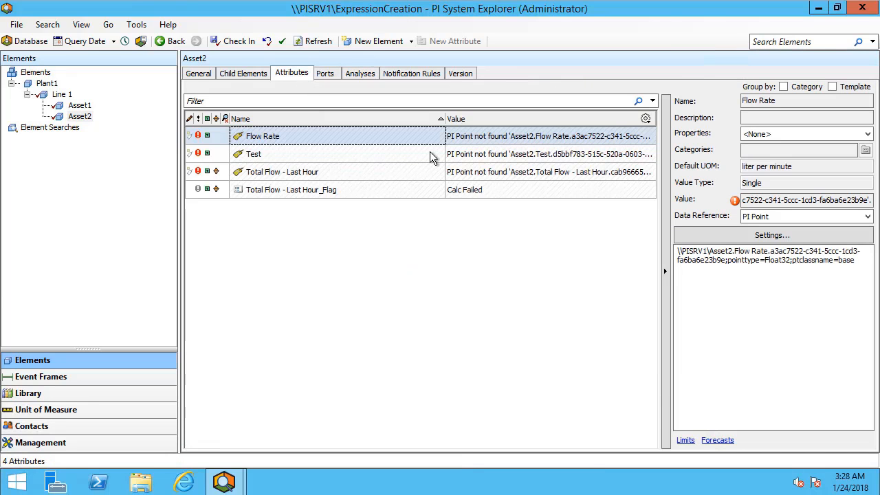
{"action": "mouse_move", "coordinate": [763, 288]}
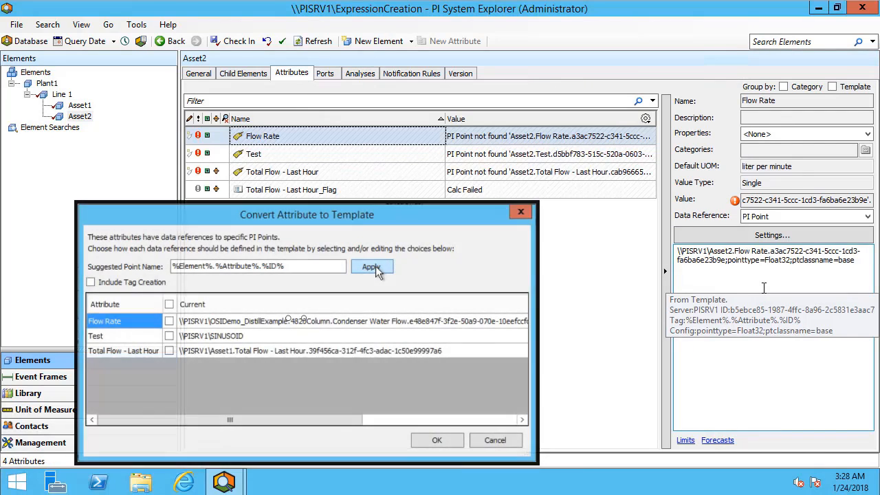
{"action": "left_click", "coordinate": [427, 134]}
{"action": "left_click", "coordinate": [385, 172], "text": "shift"}
{"action": "right_click", "coordinate": [386, 171]}
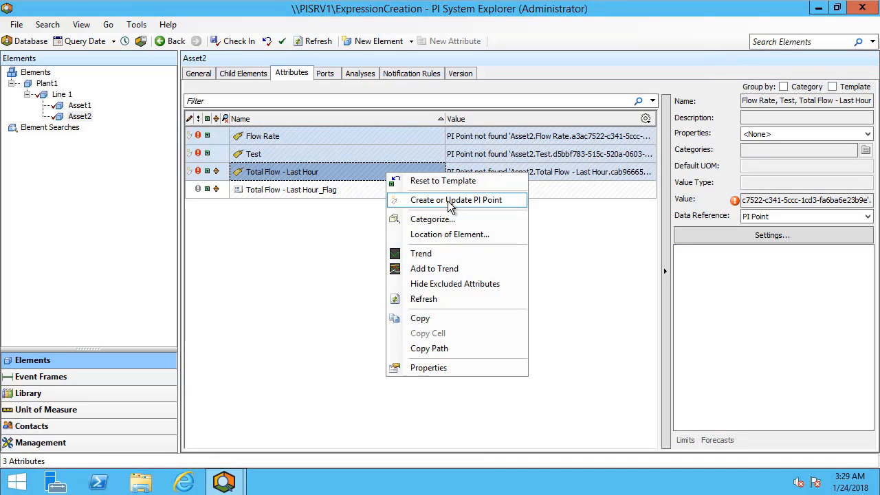
{"action": "left_click", "coordinate": [448, 202]}
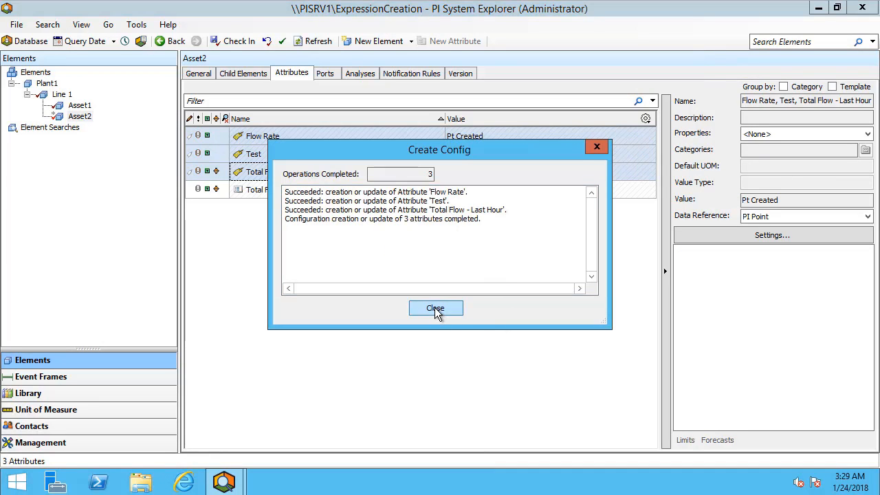
{"action": "left_click", "coordinate": [435, 307]}
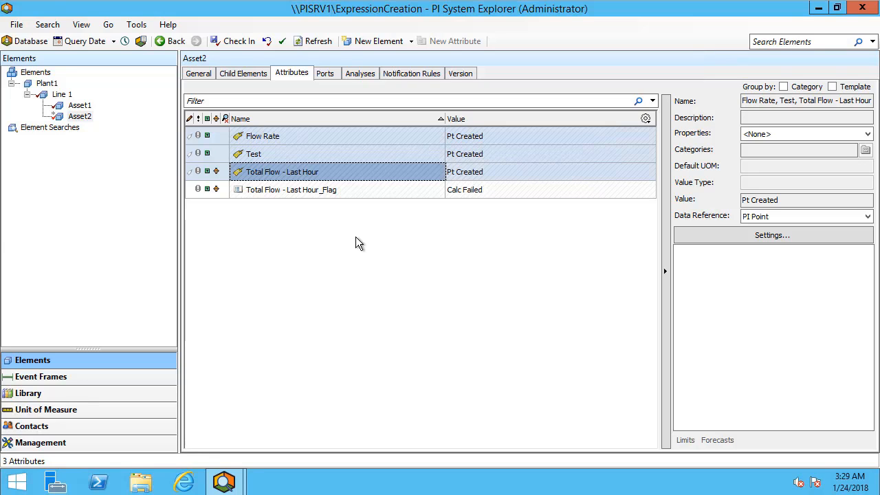
Link Asset2's Flow Rate attribute to the OSIDemo_DistillExample.4820Column.Feed Flow tag on PISRV1.
{"action": "left_click", "coordinate": [303, 135]}
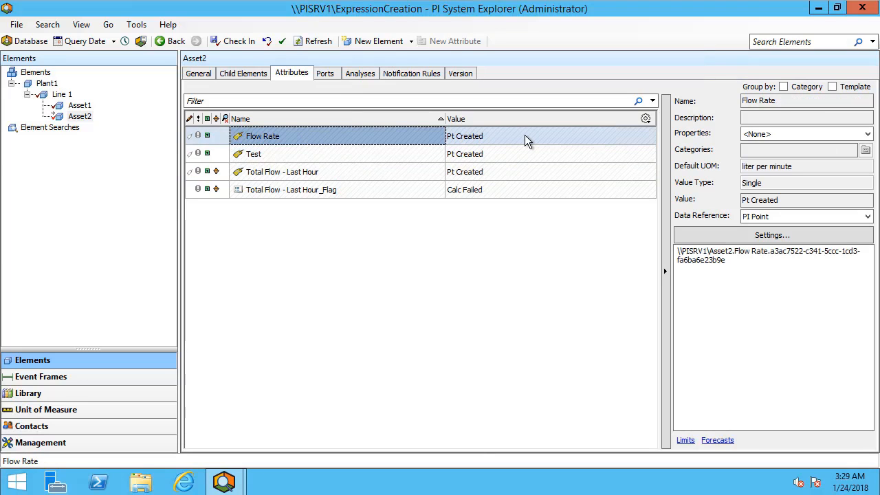
{"action": "left_click", "coordinate": [749, 237]}
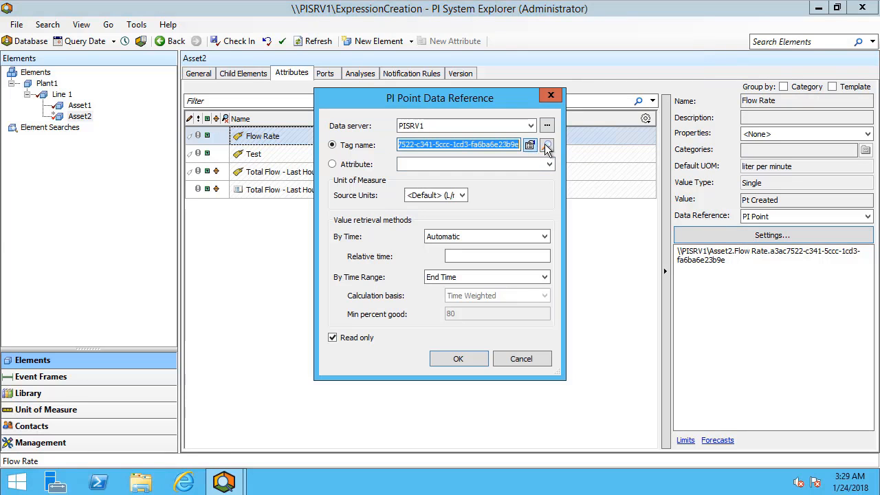
{"action": "left_click", "coordinate": [546, 145]}
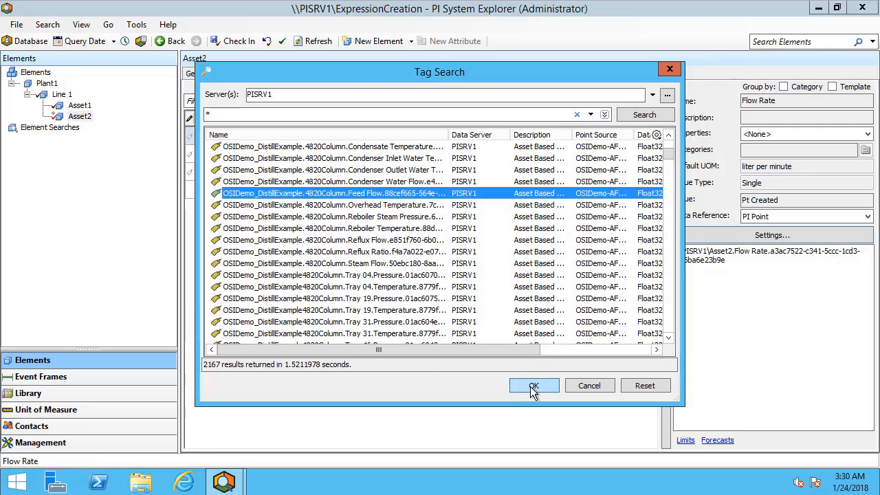
{"action": "left_click", "coordinate": [533, 388]}
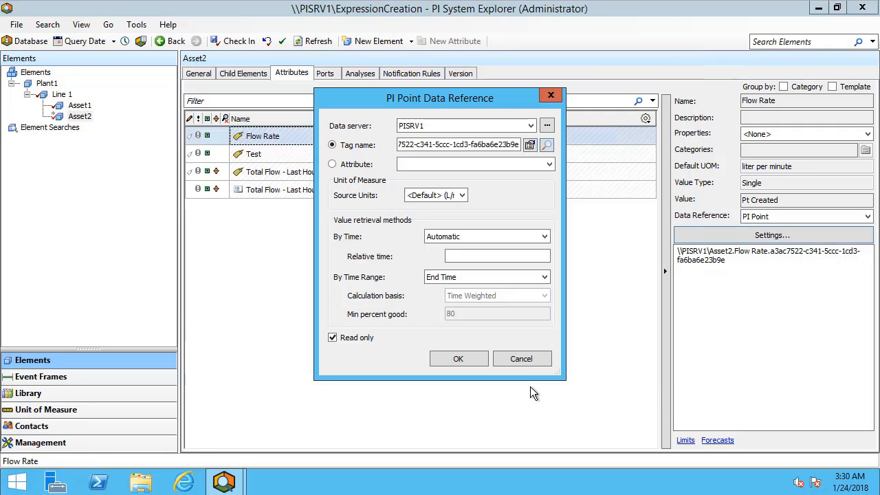
{"action": "left_click", "coordinate": [453, 358]}
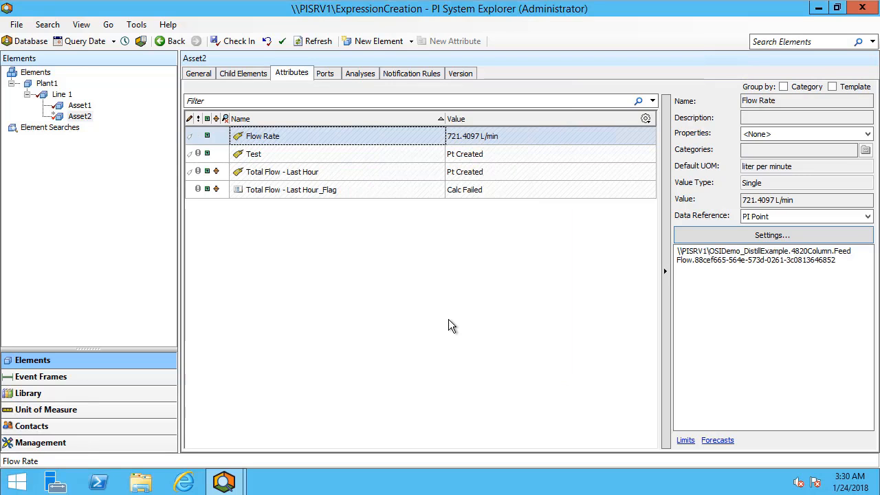
Evaluate Asset2's Total Flow - Last Hour analysis and check in all pending database changes.
{"action": "left_click", "coordinate": [363, 77]}
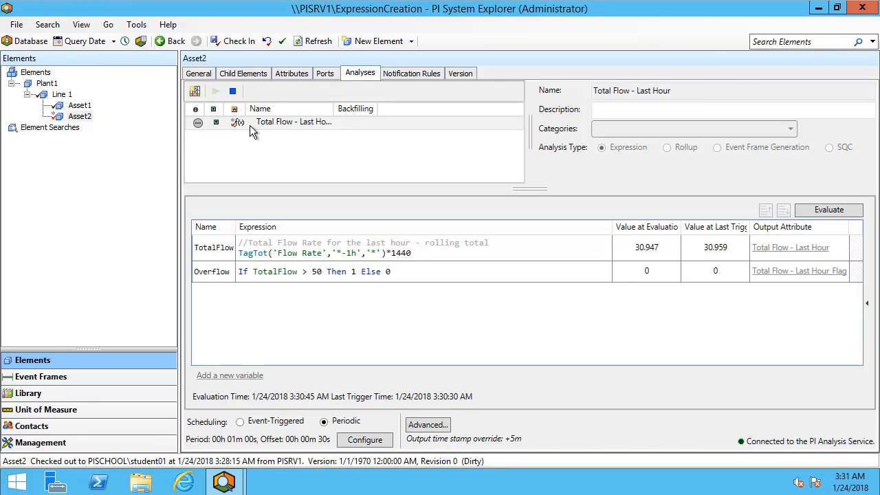
{"action": "left_click", "coordinate": [237, 43]}
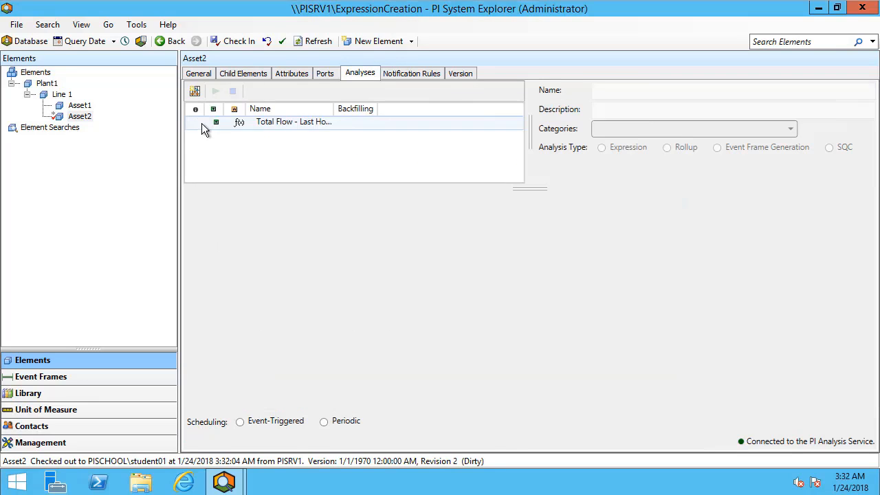
{"action": "left_click", "coordinate": [243, 124]}
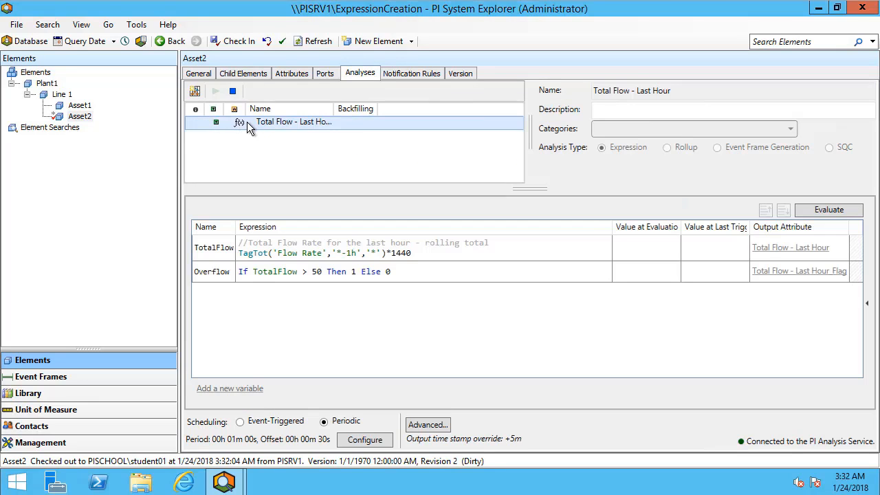